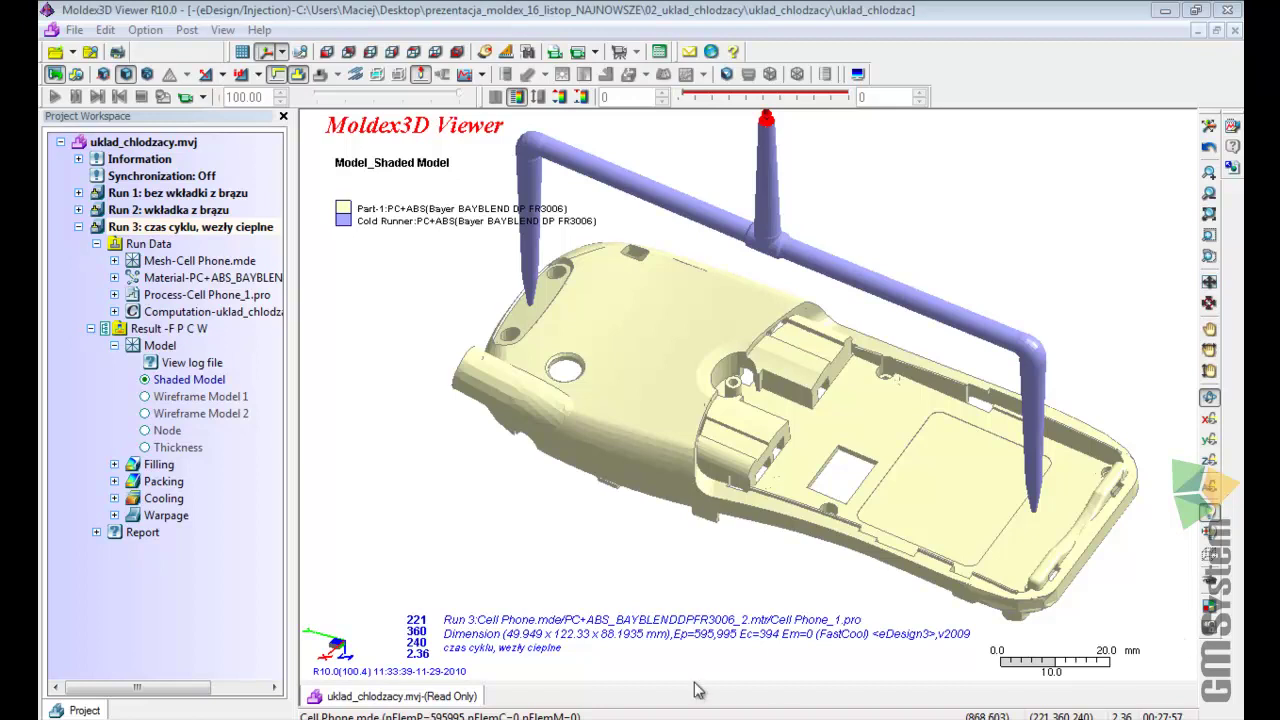
- Show Run 3's Cooling Time result on the phone housing (0.001–22.561 sec, 2.29 sec average)
{"action": "left_click", "coordinate": [166, 498]}
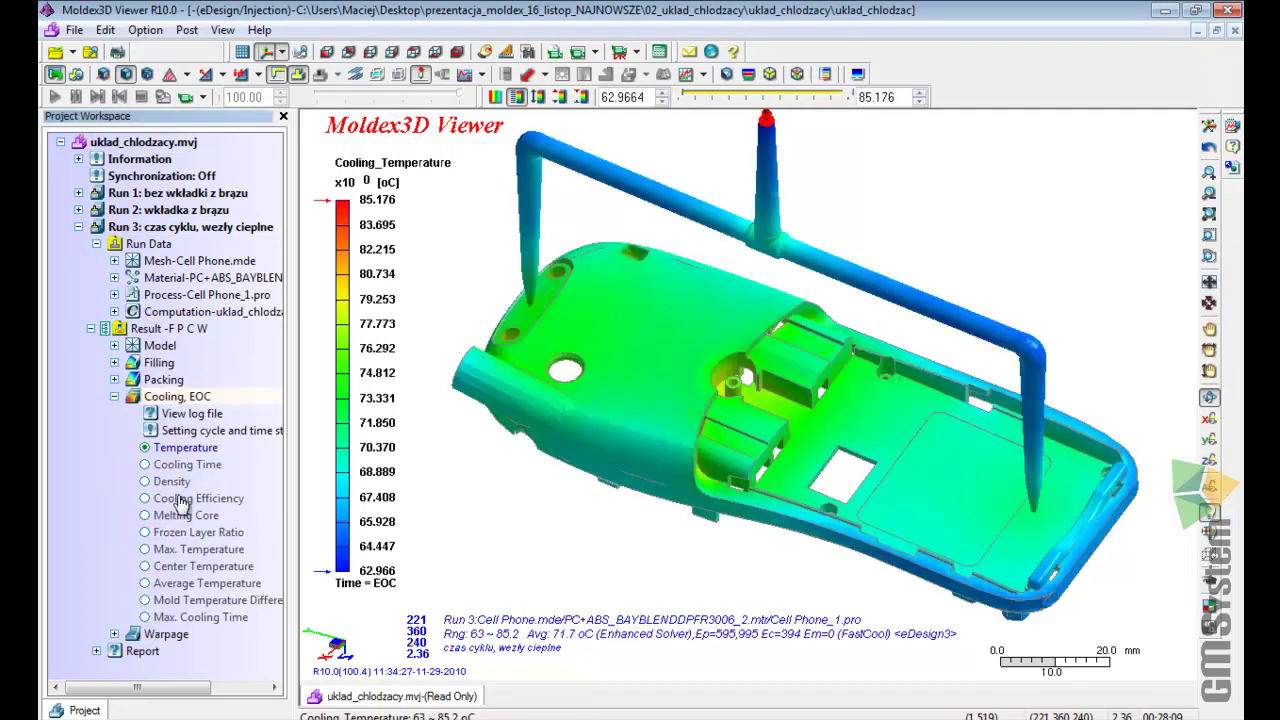
{"action": "left_click", "coordinate": [181, 466]}
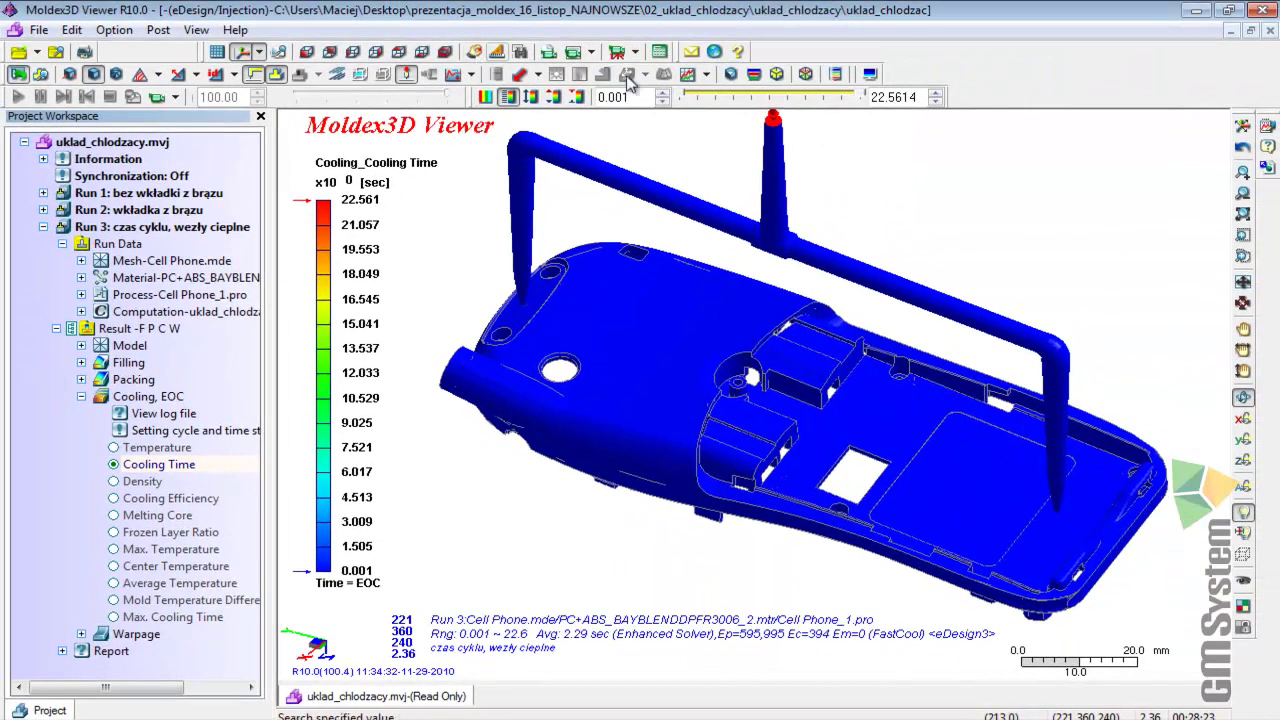
- Clip the model along the X-axis, inverted to show the opposite half's interior cooling times, then remove the clip
{"action": "left_click", "coordinate": [731, 74]}
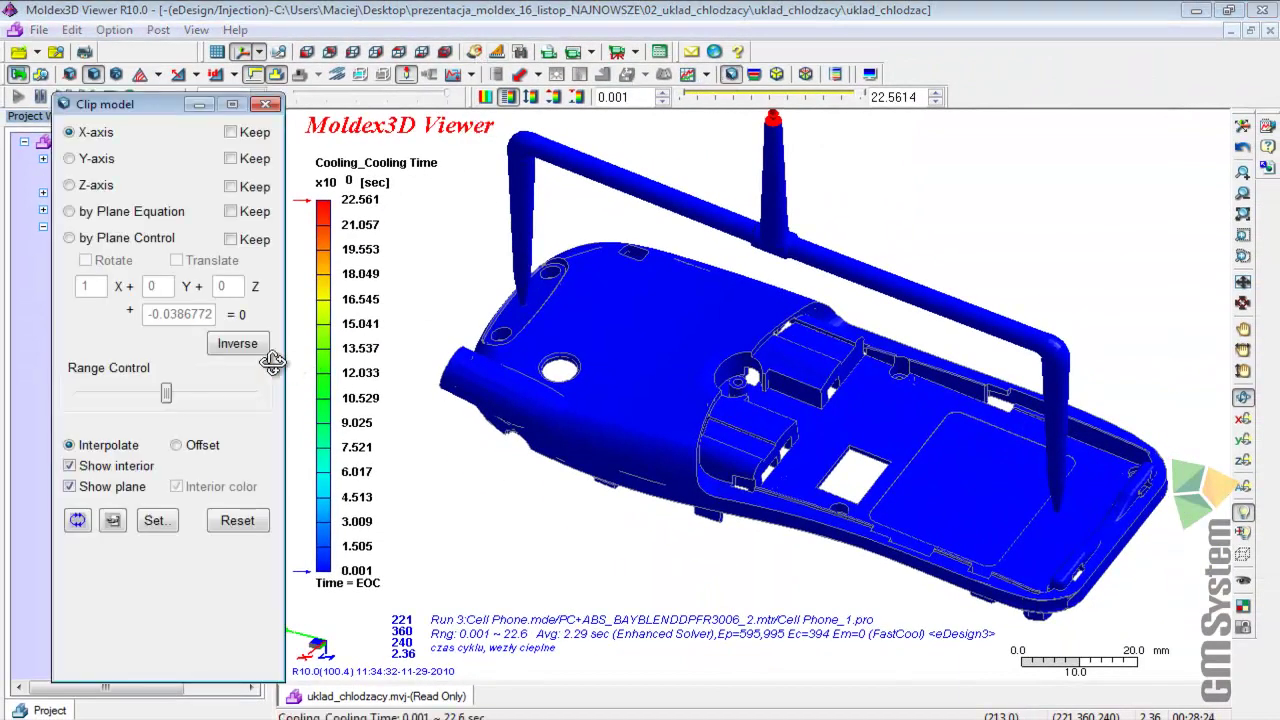
{"action": "left_click", "coordinate": [240, 344]}
{"action": "left_click", "coordinate": [258, 345]}
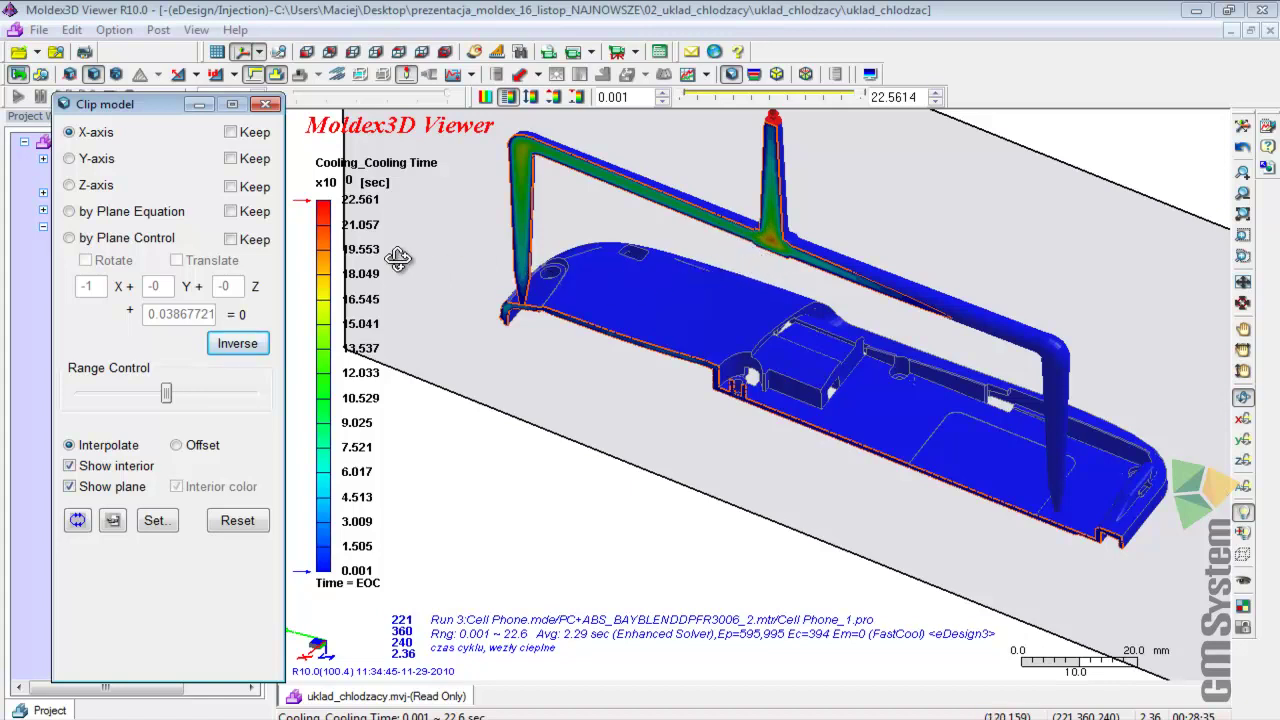
{"action": "left_click", "coordinate": [265, 104]}
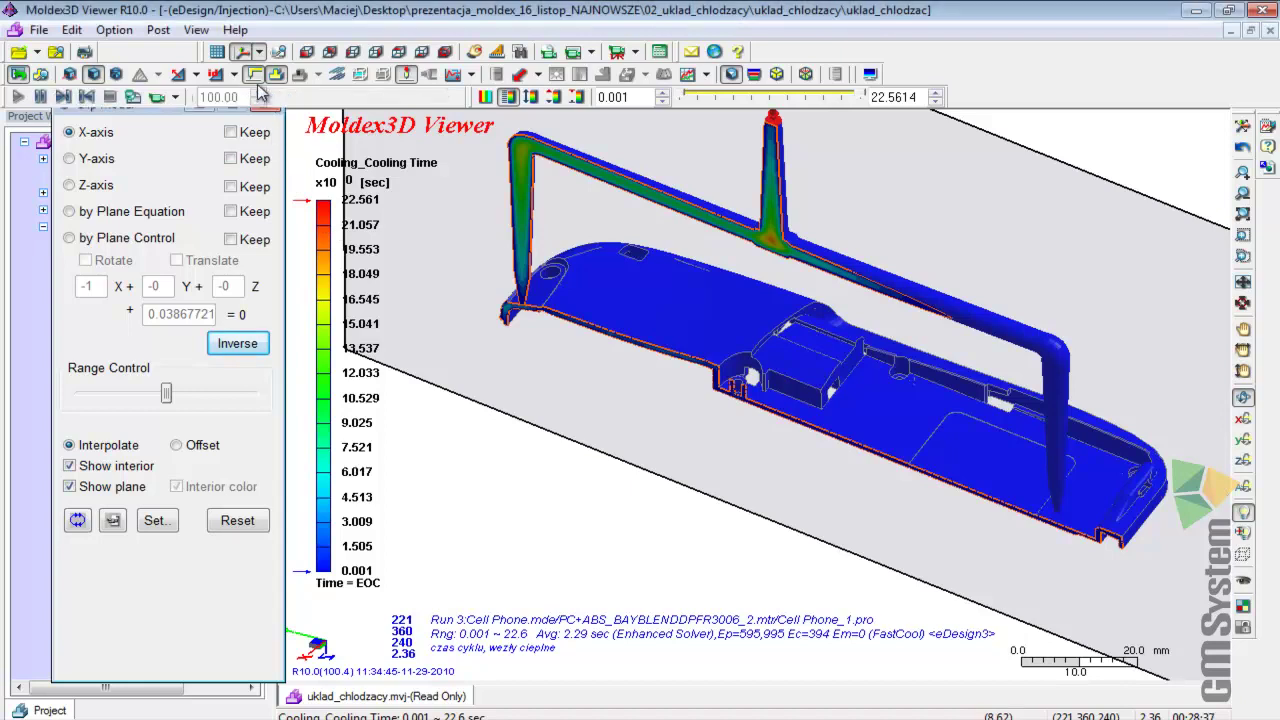
- Hide the cold runner so Cooling Time rescales to 0.001–11.561 sec, and bring up an iso-surface at 0.001
{"action": "left_click", "coordinate": [253, 76]}
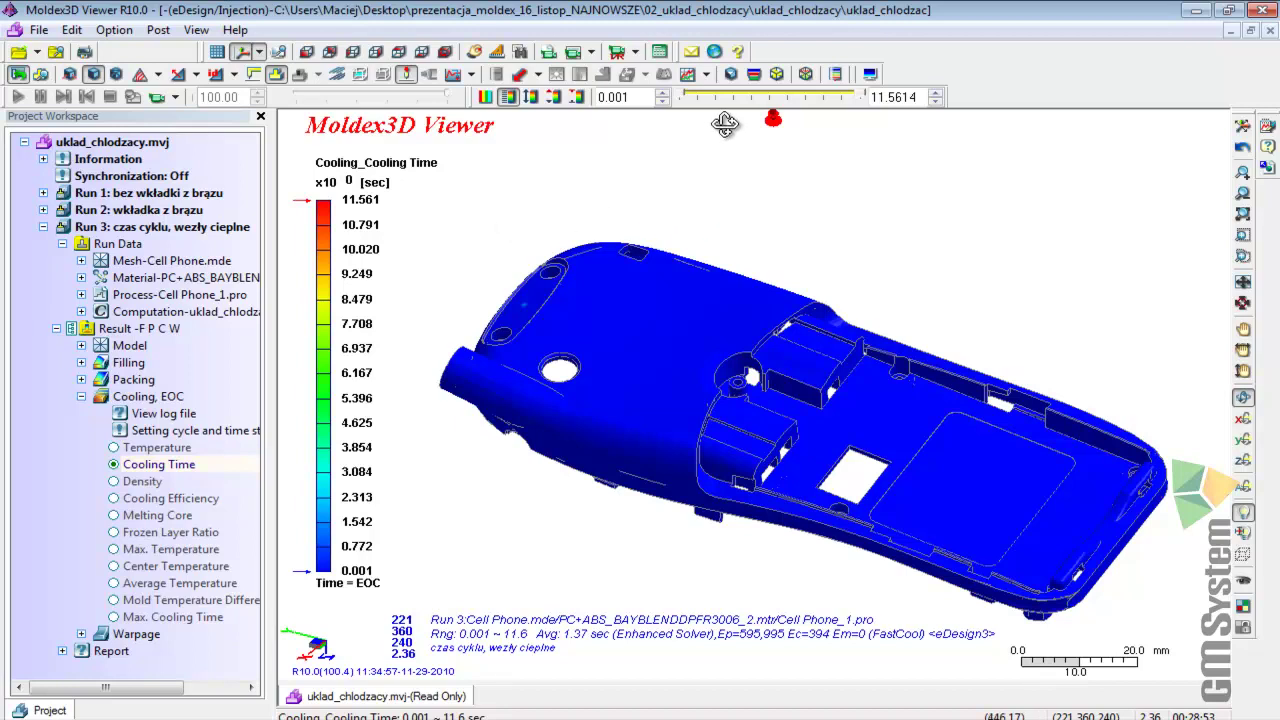
{"action": "left_click", "coordinate": [779, 76]}
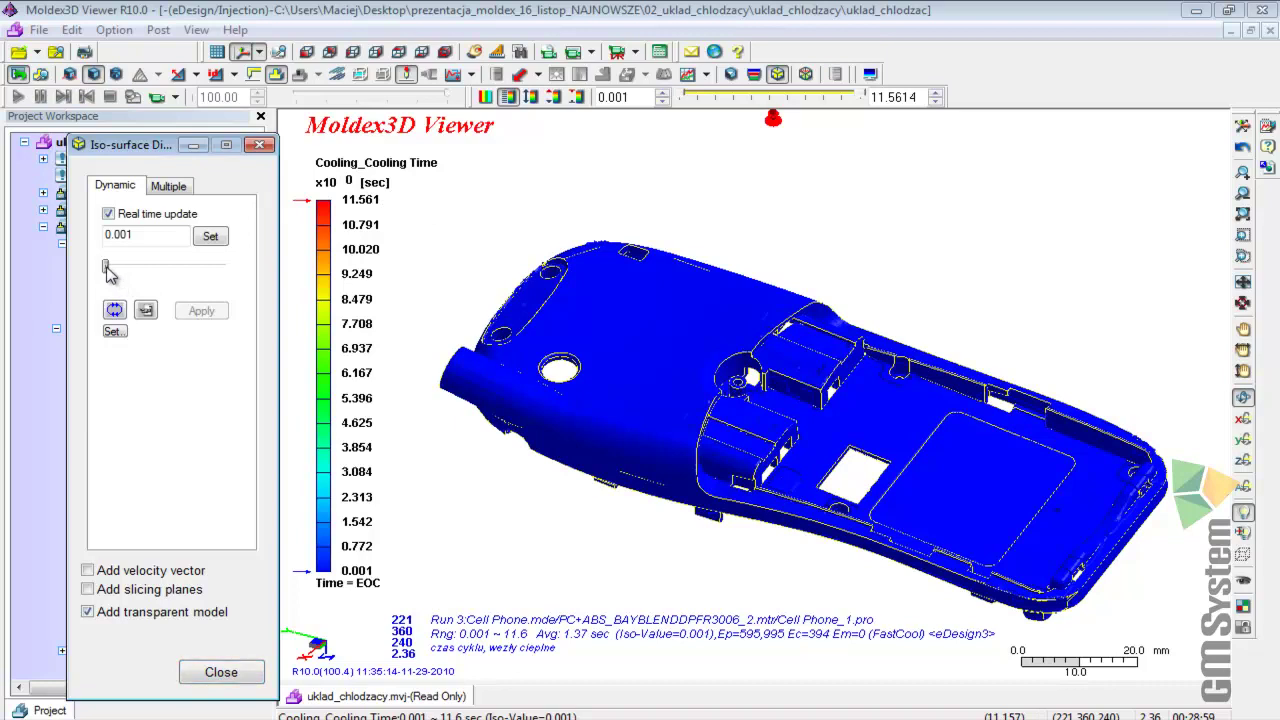
- Raise the cooling-time iso-surface value from 0.001 to about 6.71 sec, then close the iso-surface view
{"action": "mouse_move", "coordinate": [107, 270]}
{"action": "left_mouse_down"}
{"action": "mouse_move", "coordinate": [225, 288]}
{"action": "mouse_move", "coordinate": [178, 292]}
{"action": "left_mouse_up"}
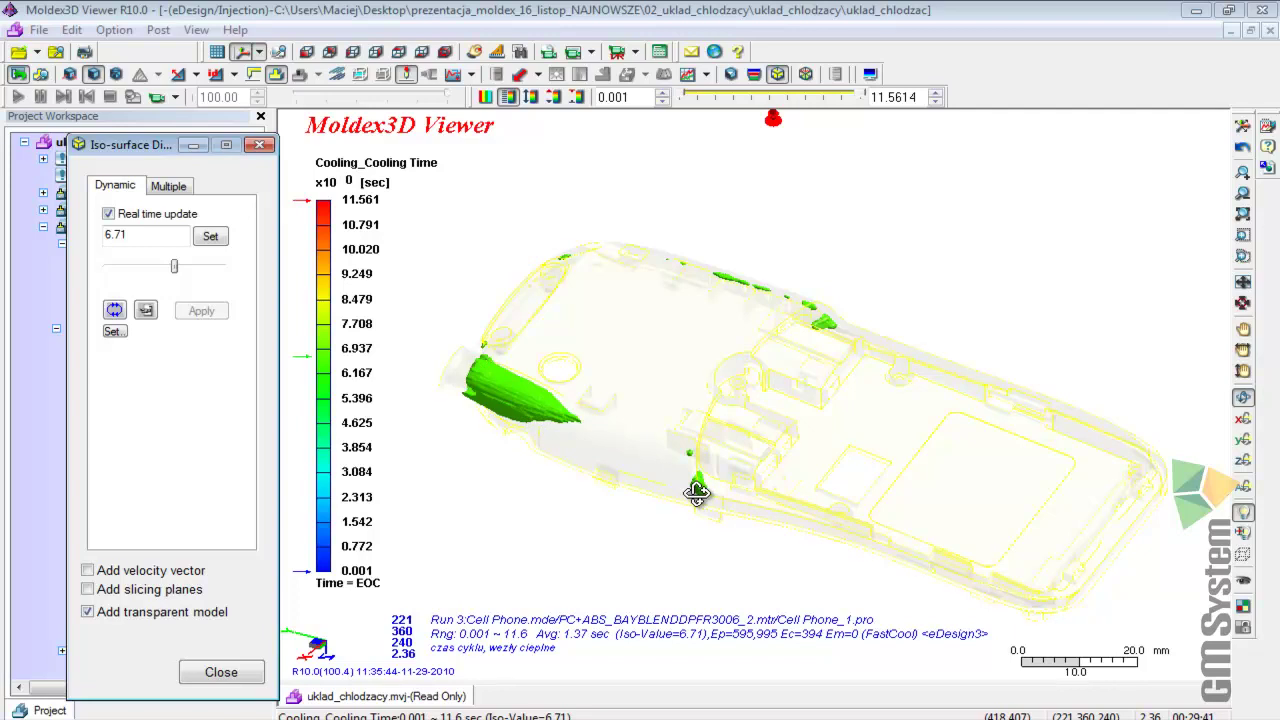
{"action": "left_click", "coordinate": [260, 145]}
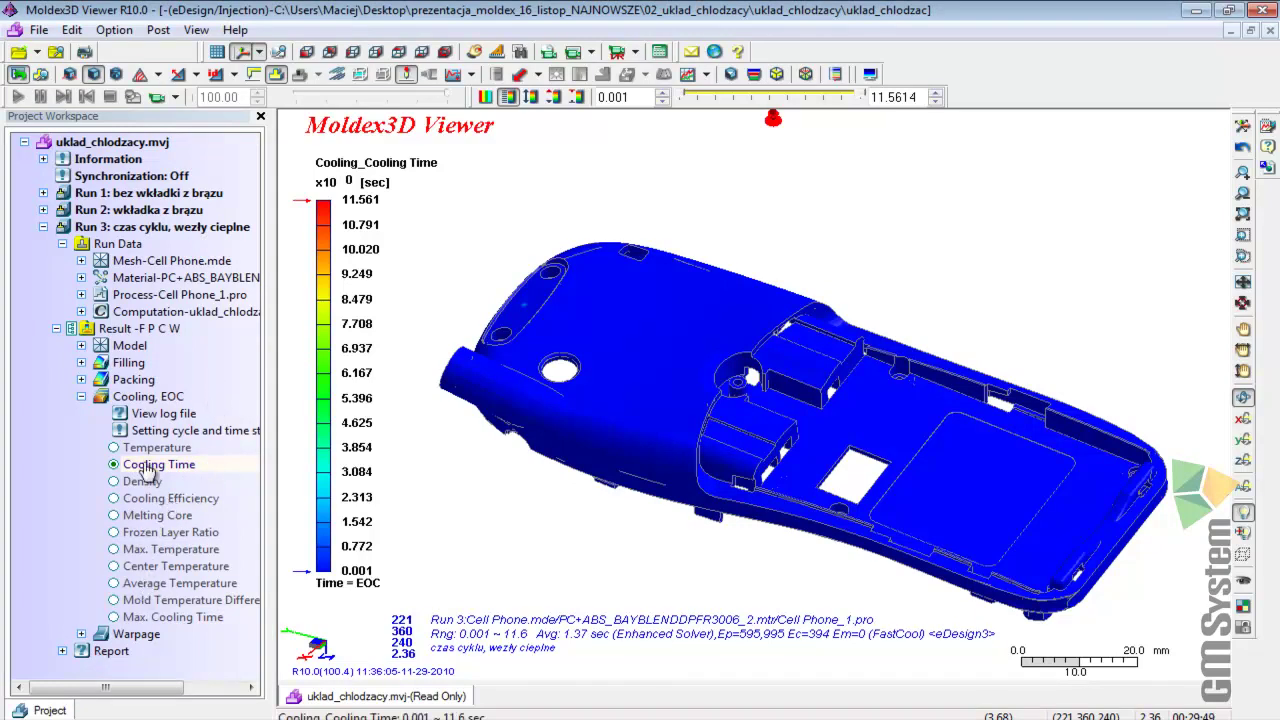
- Show the Cooling Time histogram: 1.367 sec average, 55.985% of the part under 0.772 sec
{"action": "double_click", "coordinate": [323, 326]}
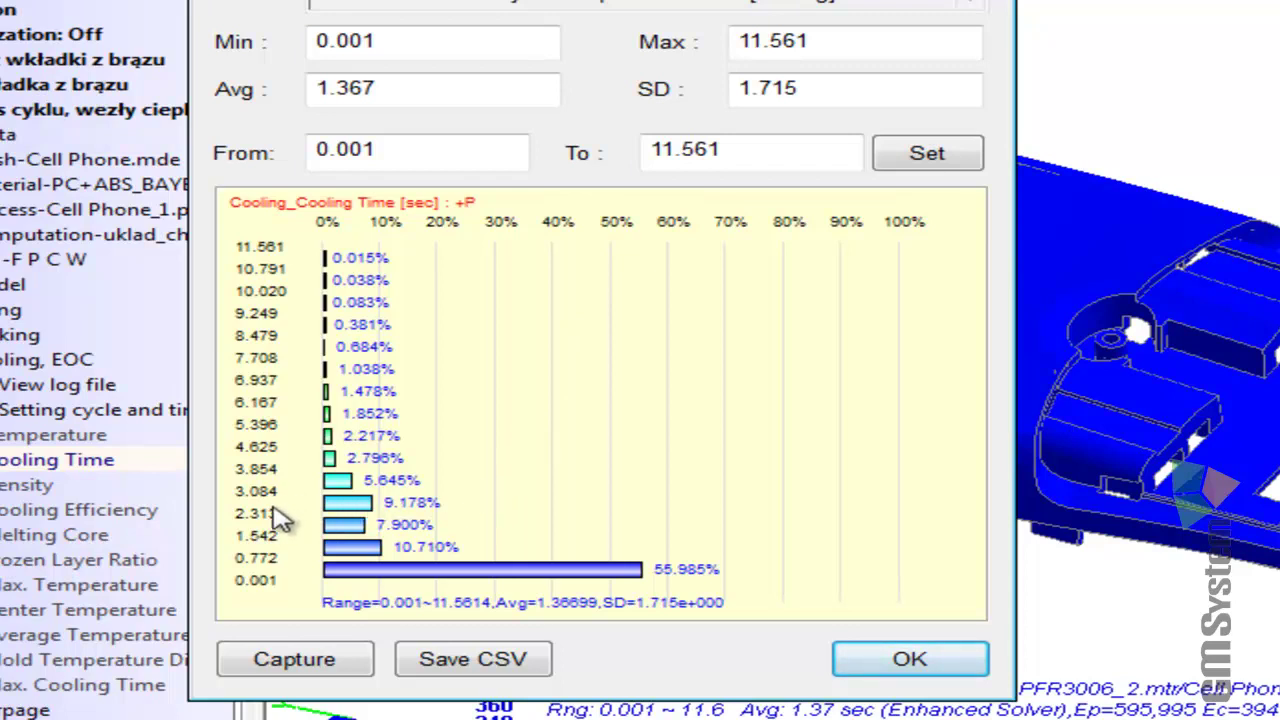
{"action": "double_click", "coordinate": [396, 94]}
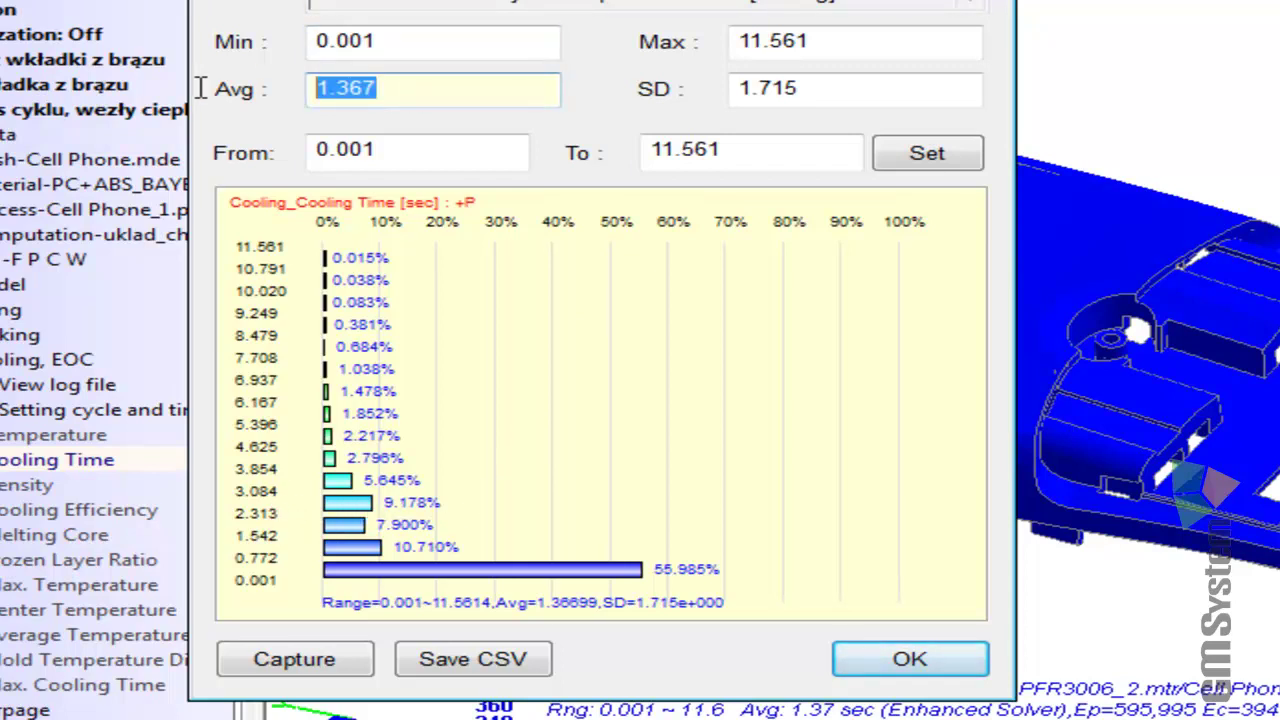